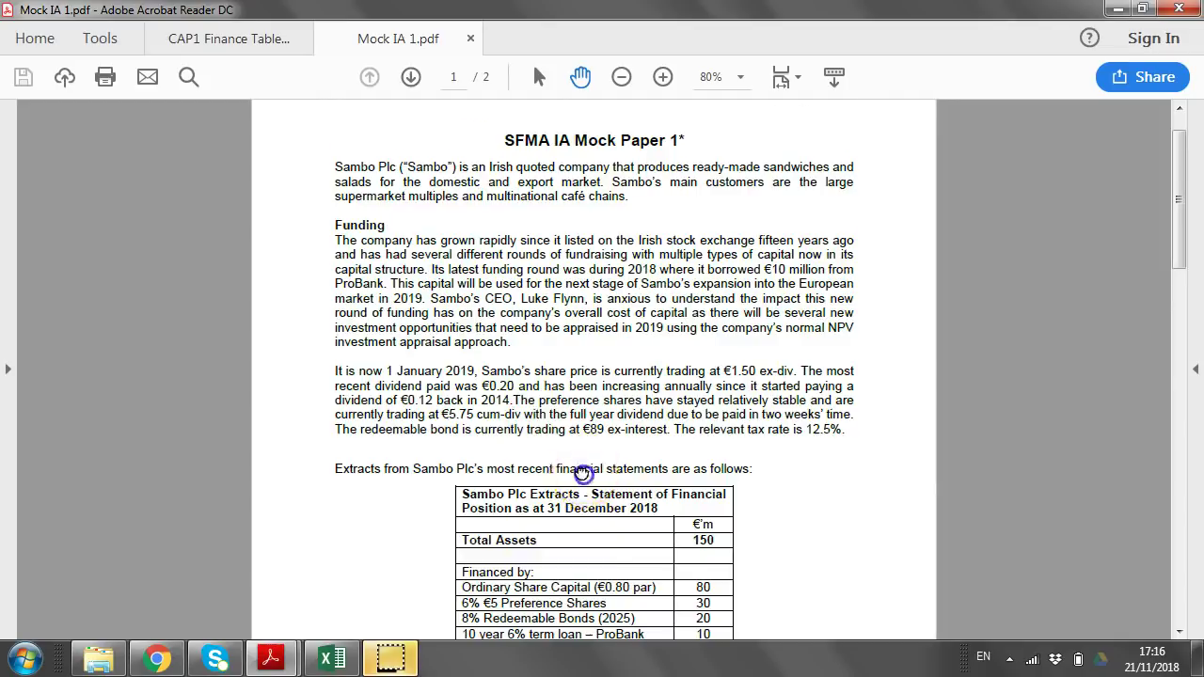
Scroll Mock IA 1.pdf down to page 2's requirements (a) to (c), totalling 100 marks.
scroll(546, 473, "down", 8)
scroll(511, 383, "down", 18)
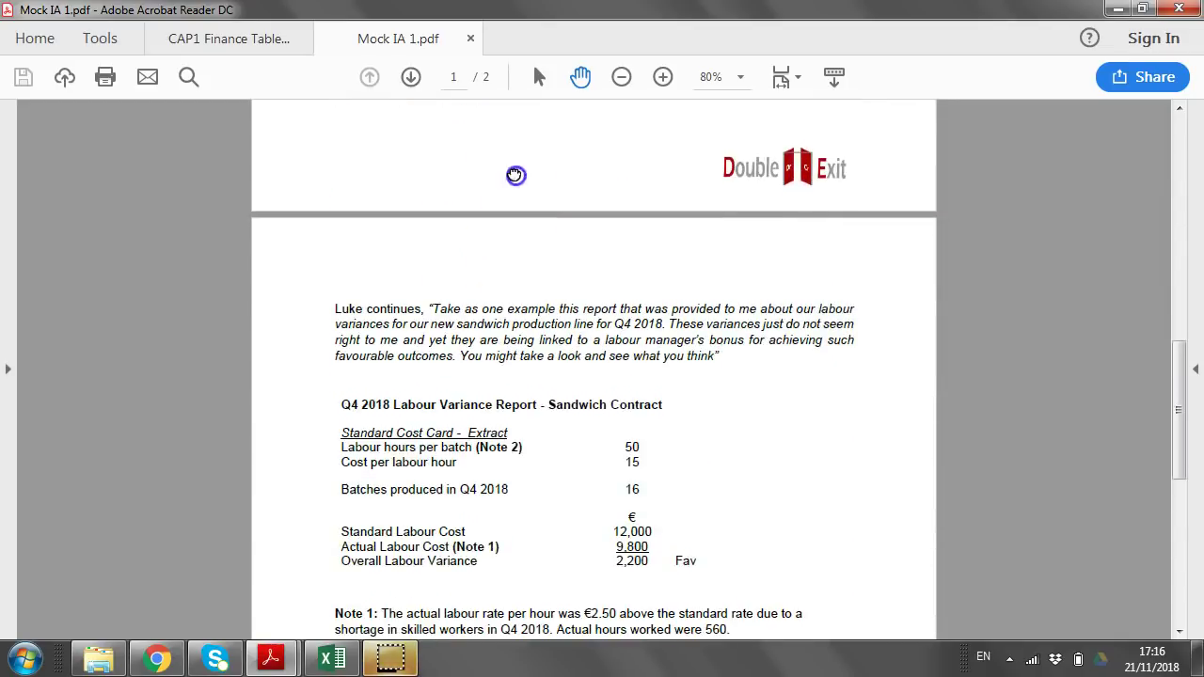
scroll(539, 480, "down", 5)
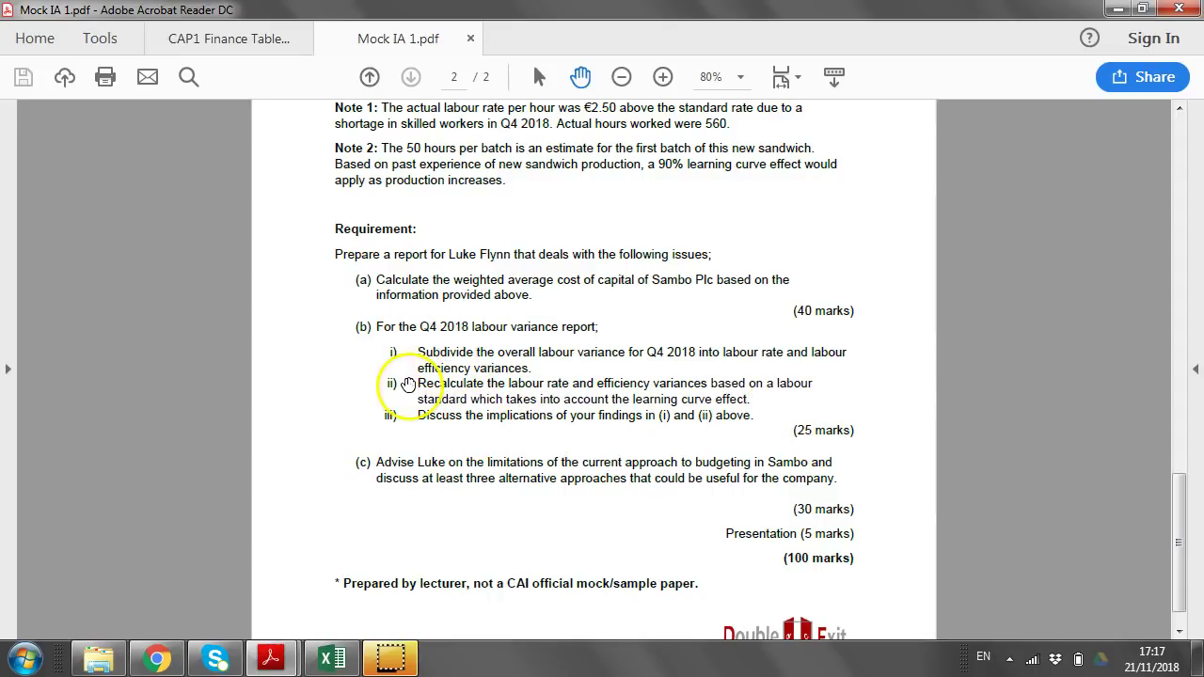
Scroll Mock IA 1.pdf back to page 1's Funding details and €150m financial position extract.
scroll(470, 502, "down", 1)
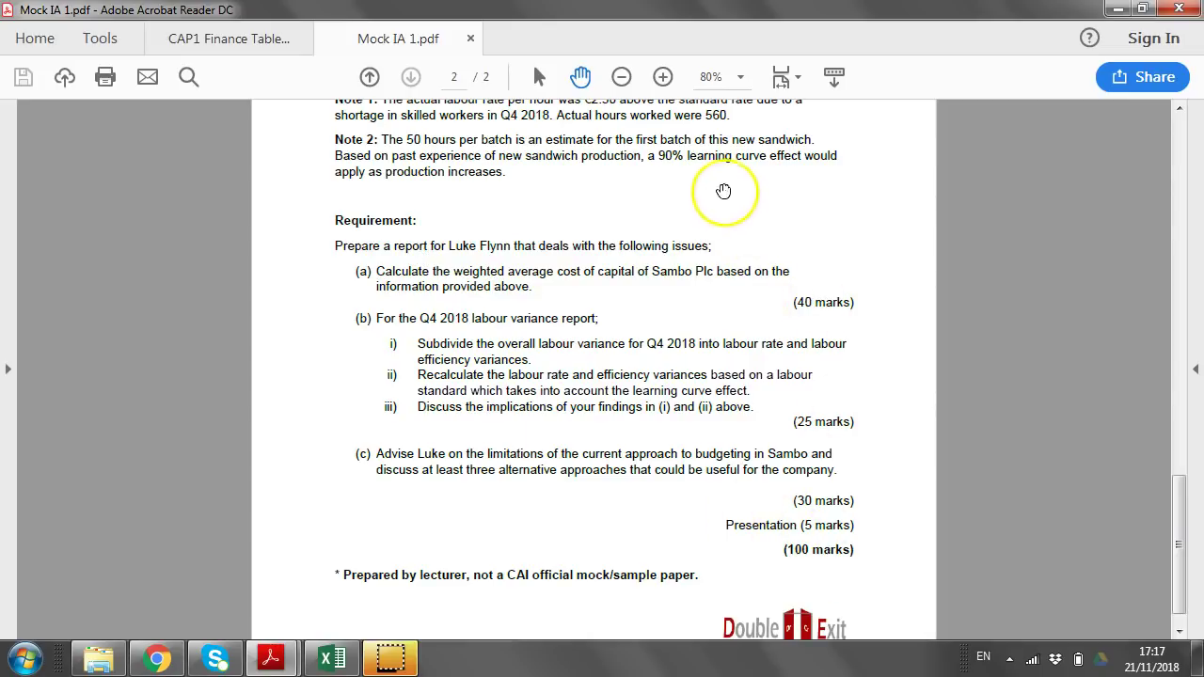
scroll(713, 189, "up", 10)
scroll(678, 326, "up", 15)
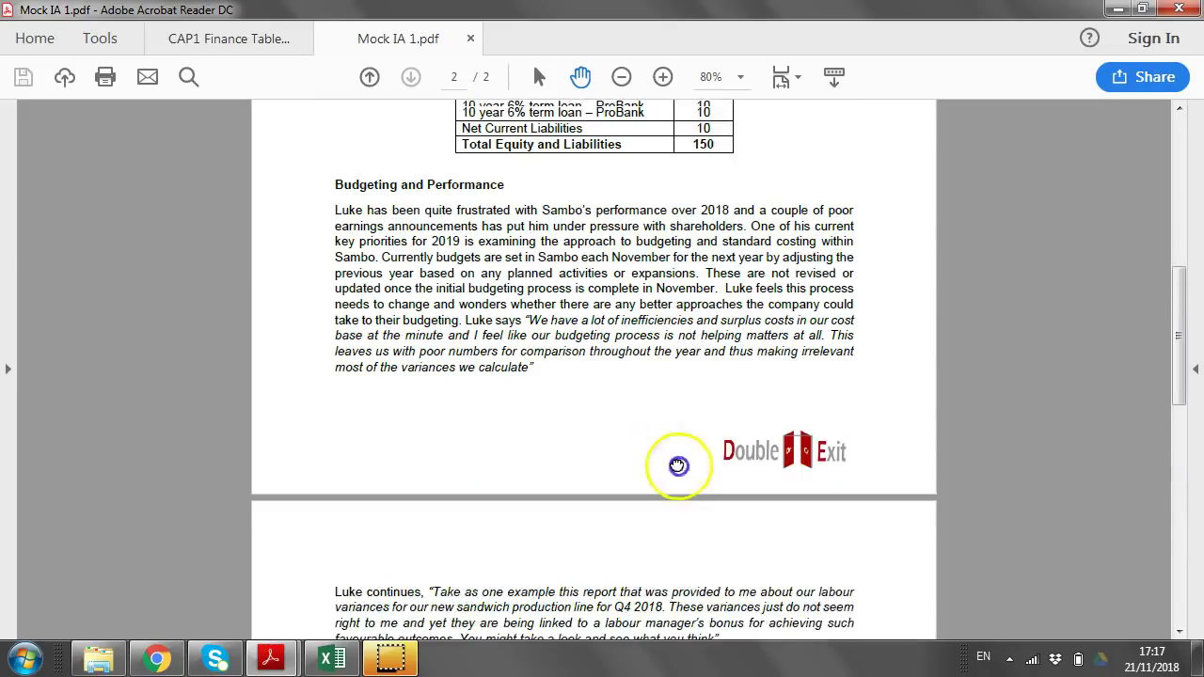
scroll(664, 402, "up", 2)
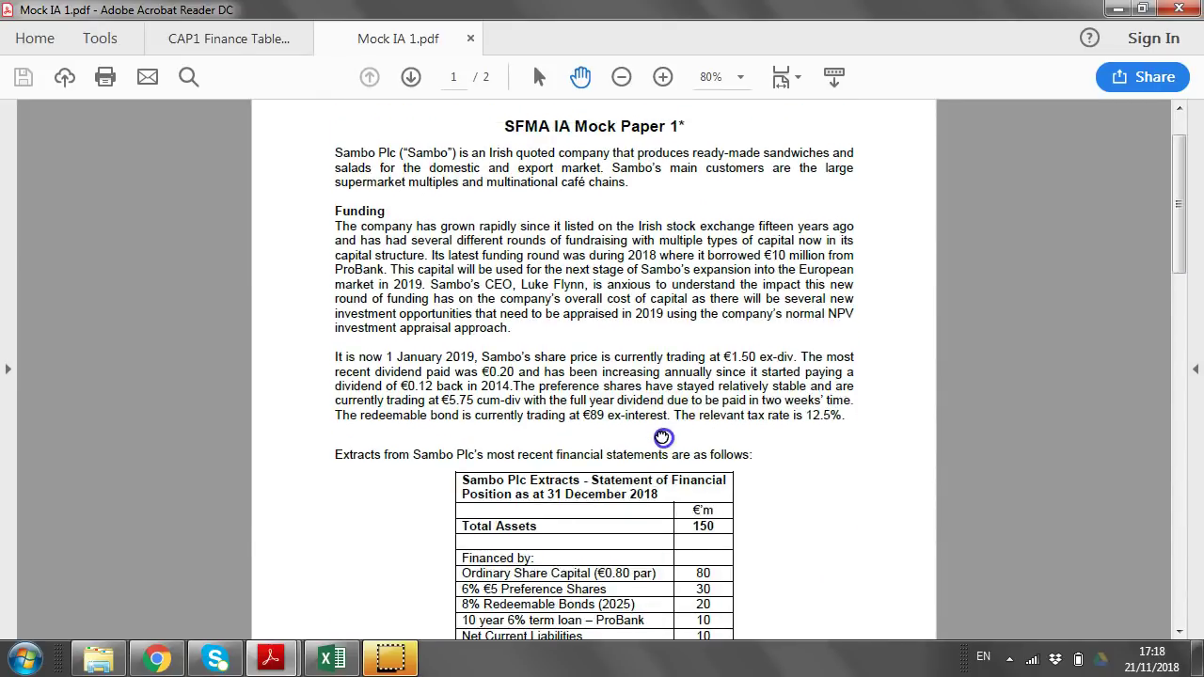
scroll(508, 376, "down", 3)
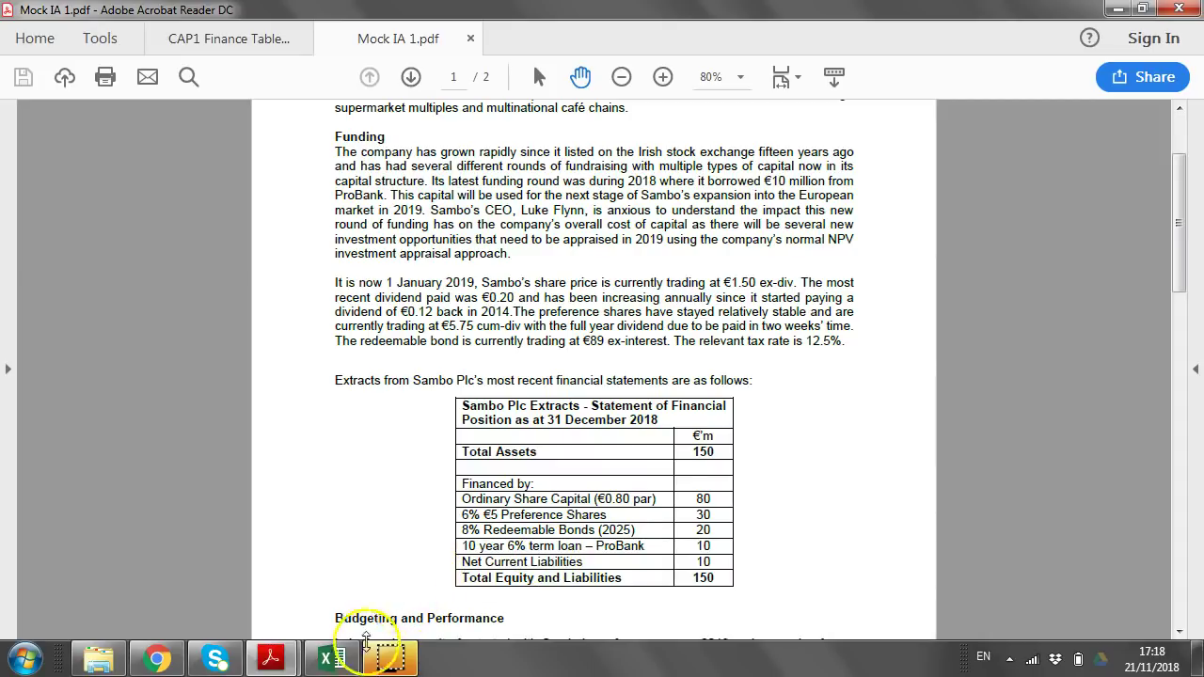
In Excel, type the To (recipient's name), From and 'Re - Sambo Plc' memo lines in A3:A5.
left_click(333, 659)
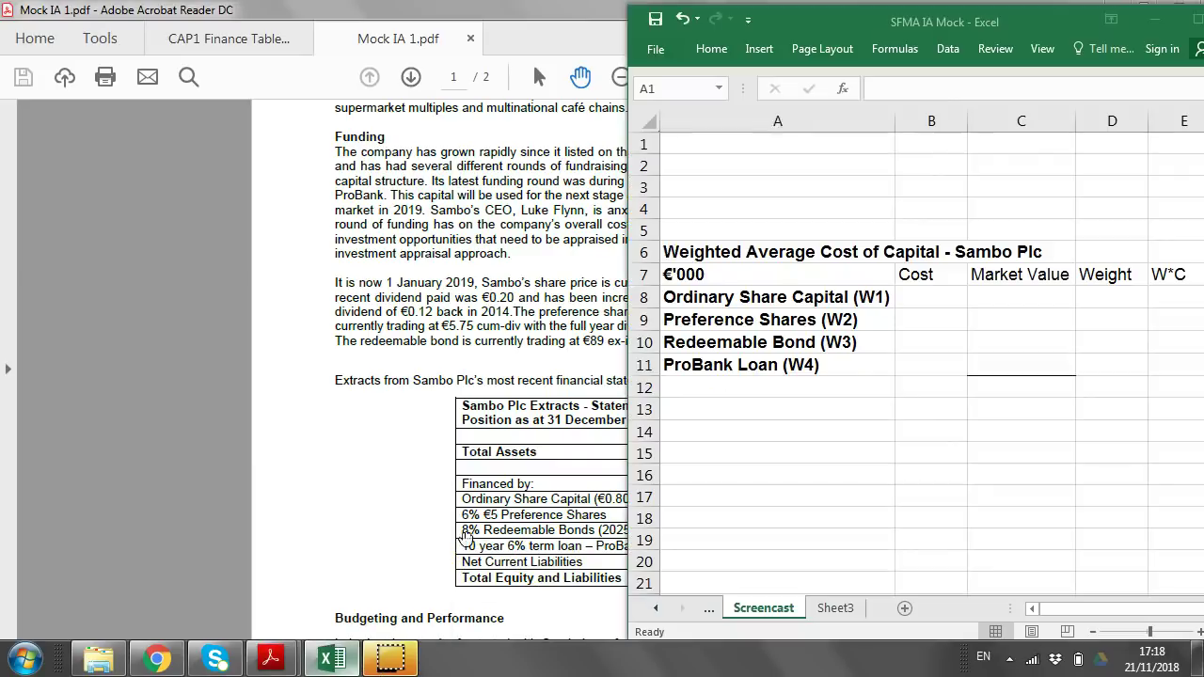
left_click(744, 193)
type("To")
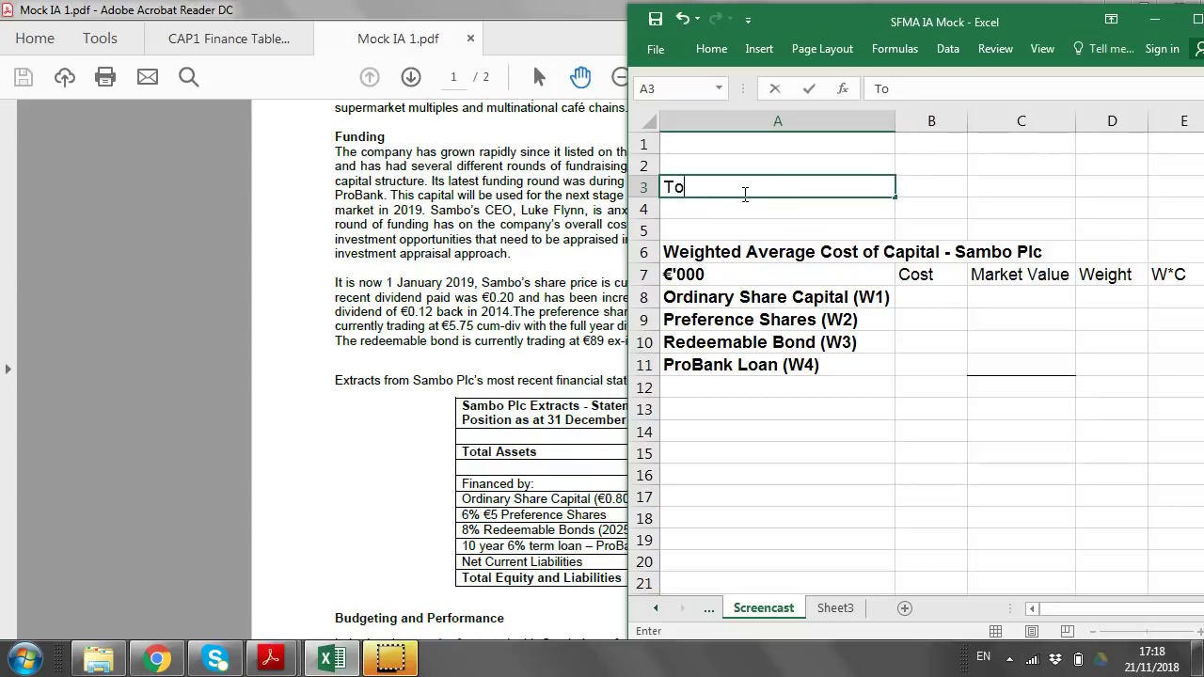
key("Return")
type("From:")
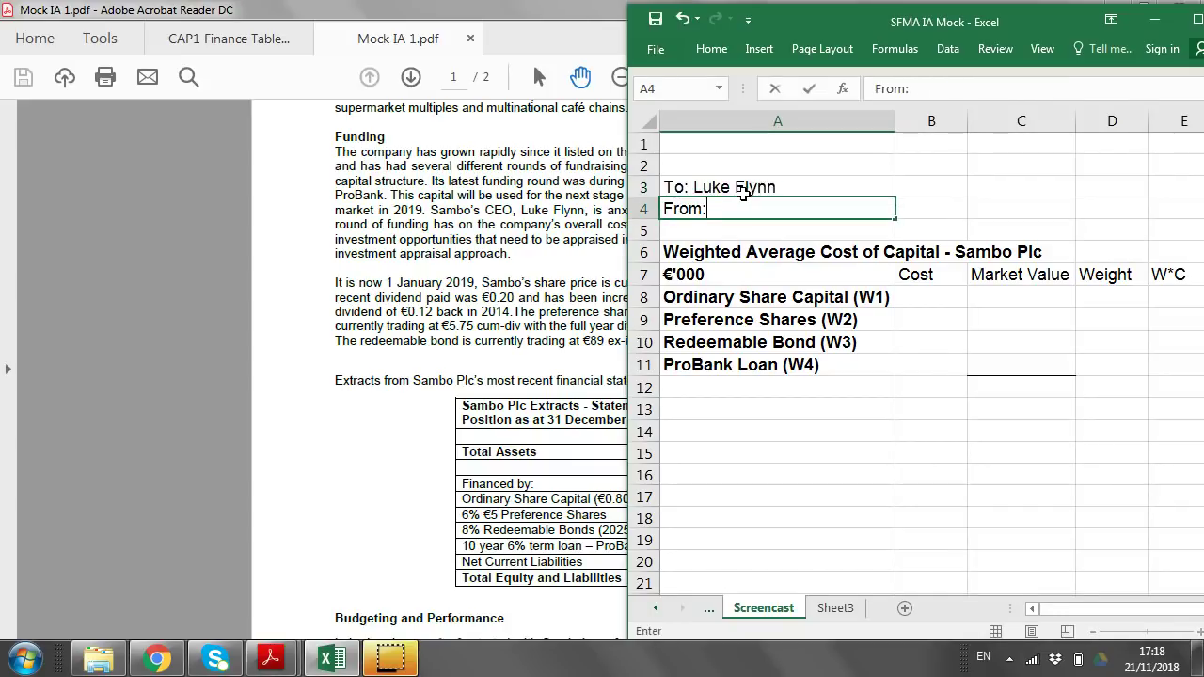
type(" A aCCOUNTANT")
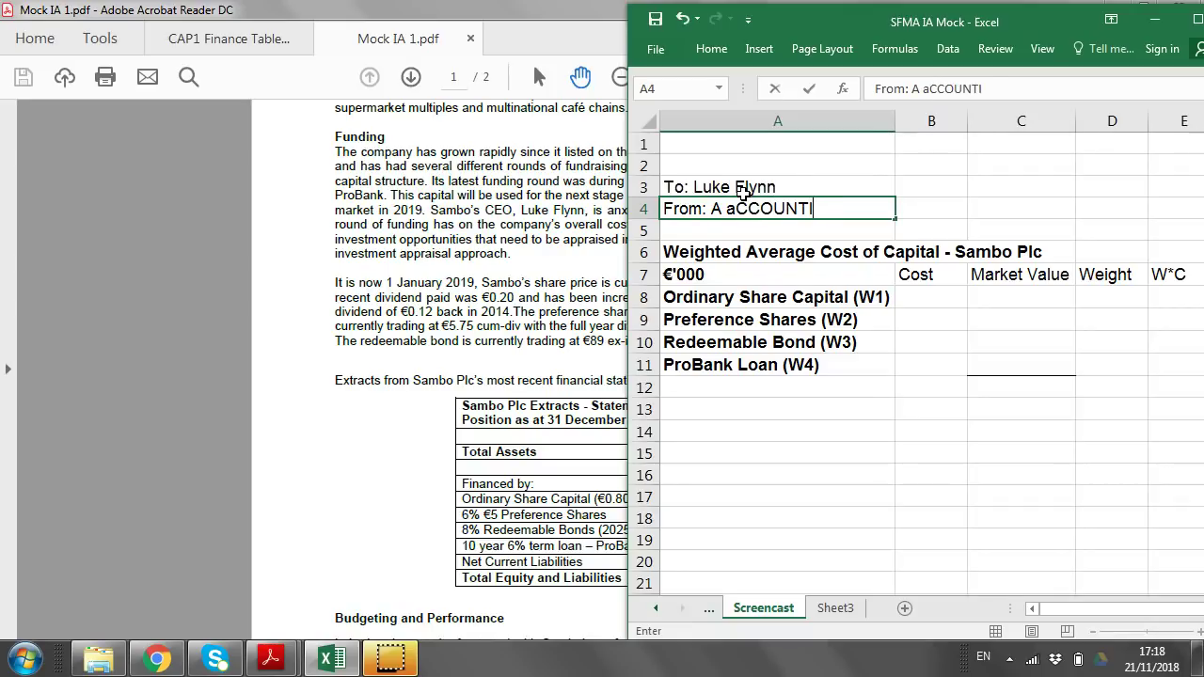
key("Return")
type("Re - Sam")
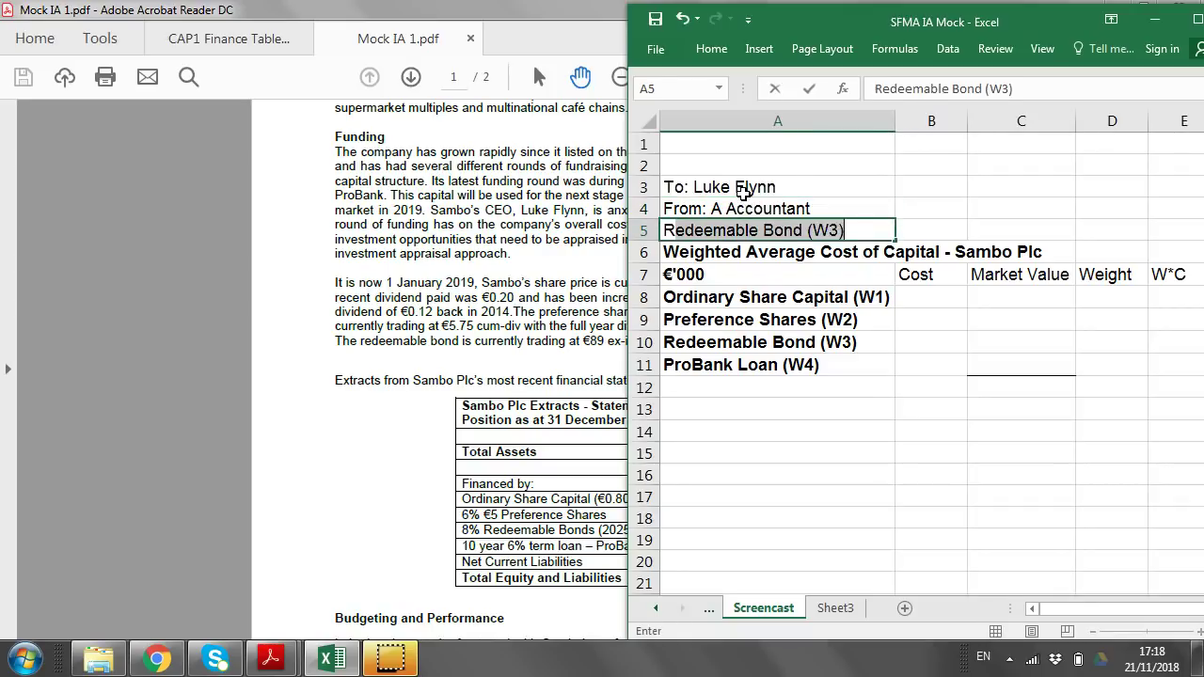
type("bo Plc")
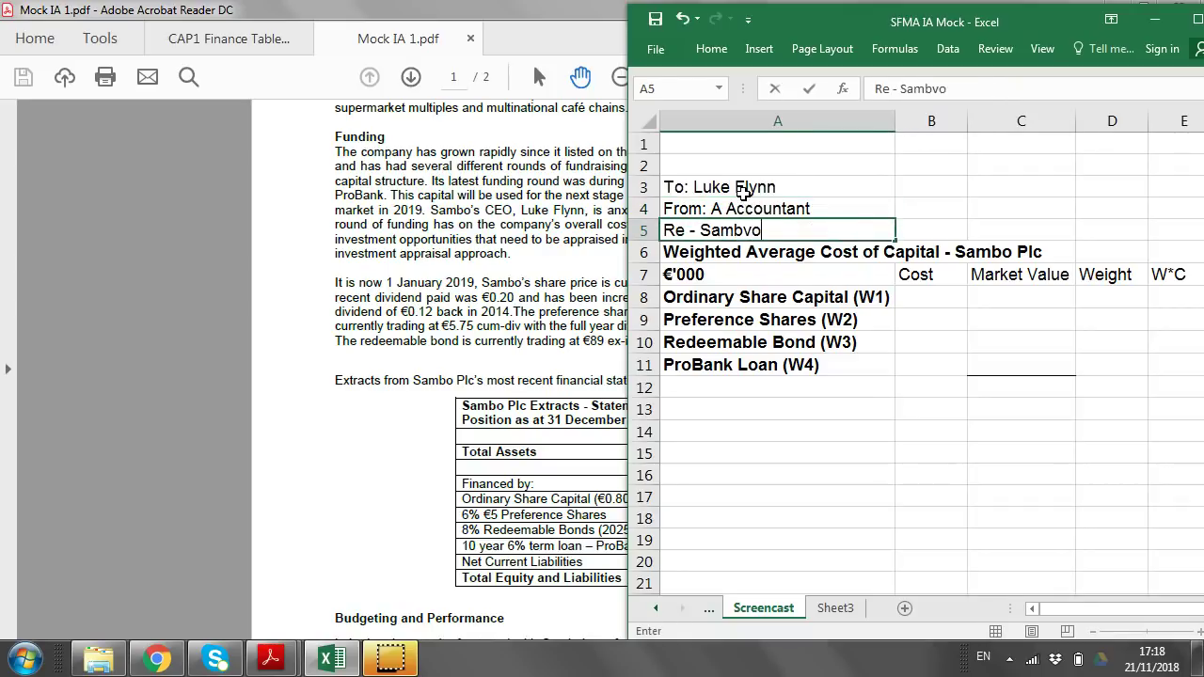
key("Return")
Insert two blank rows above the WACC table title.
key("alt+i")
key("r")
key("Down")
key("F4")
Add a bold '(a)' label in A7 above the table title.
type("(A)")
key("BackSpace")
key("BackSpace")
type("a)")
key("Return")
key("Up")
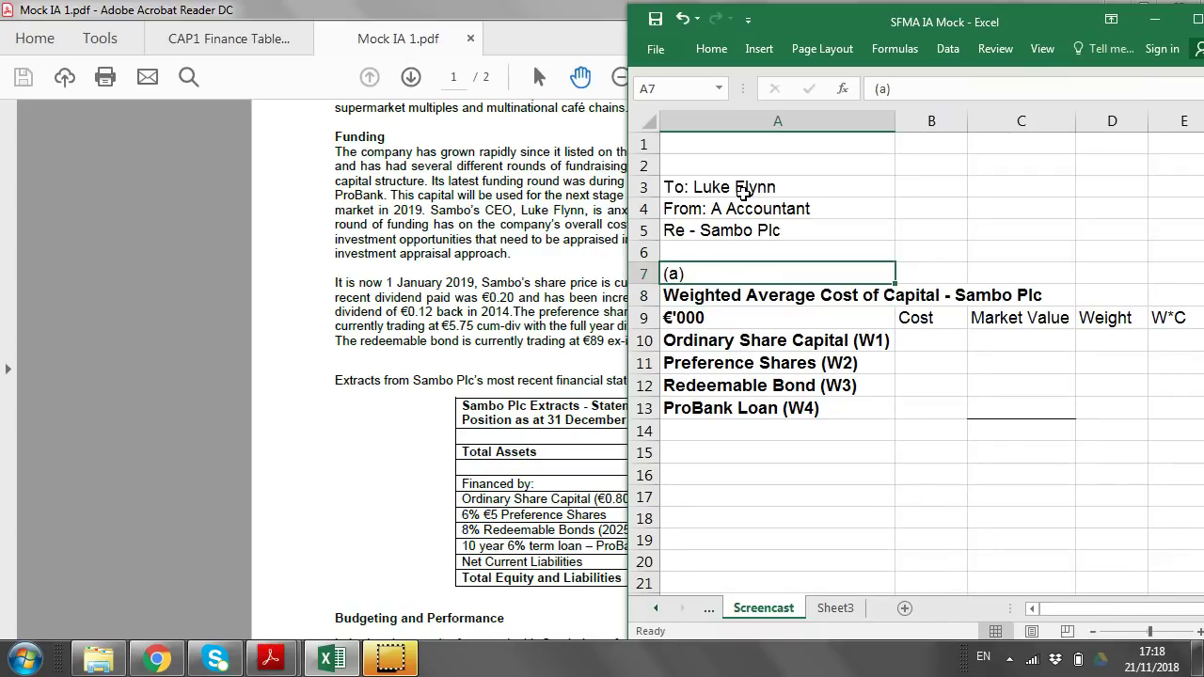
key("ctrl+b")
key("Down")
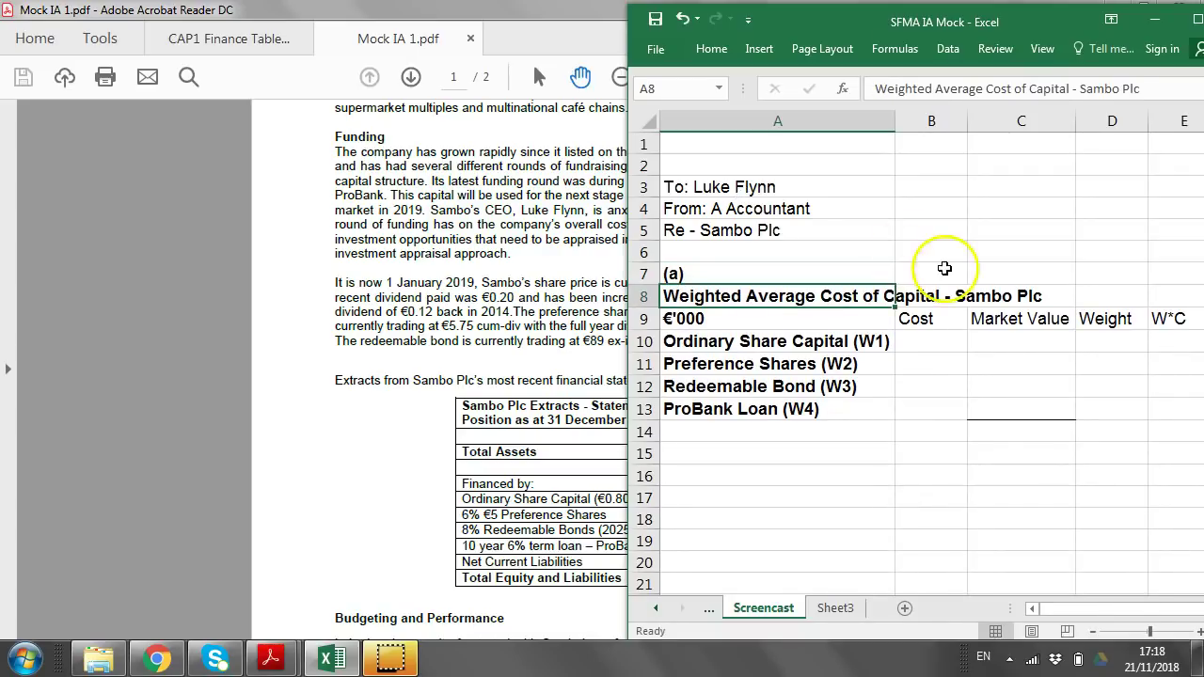
Select the empty Cost, Market Value and Weight cells and row labels, then check the exam paper.
left_click_drag(937, 342, 1083, 422)
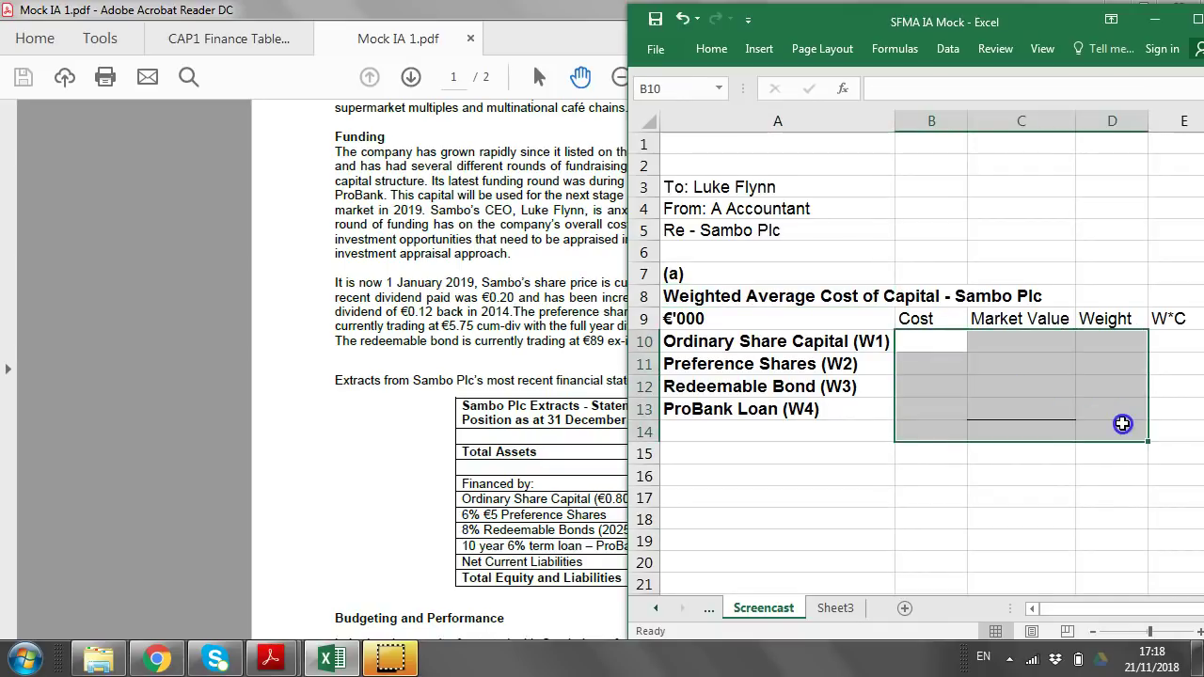
left_click(804, 345)
left_click(807, 365)
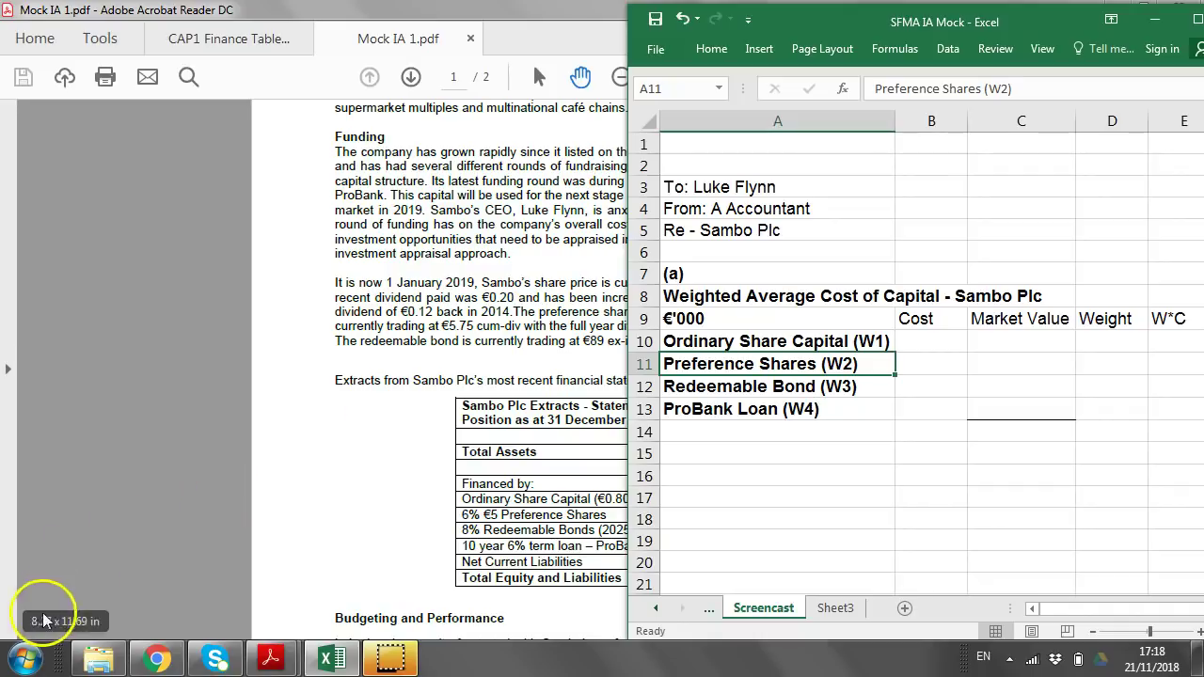
left_click(402, 473)
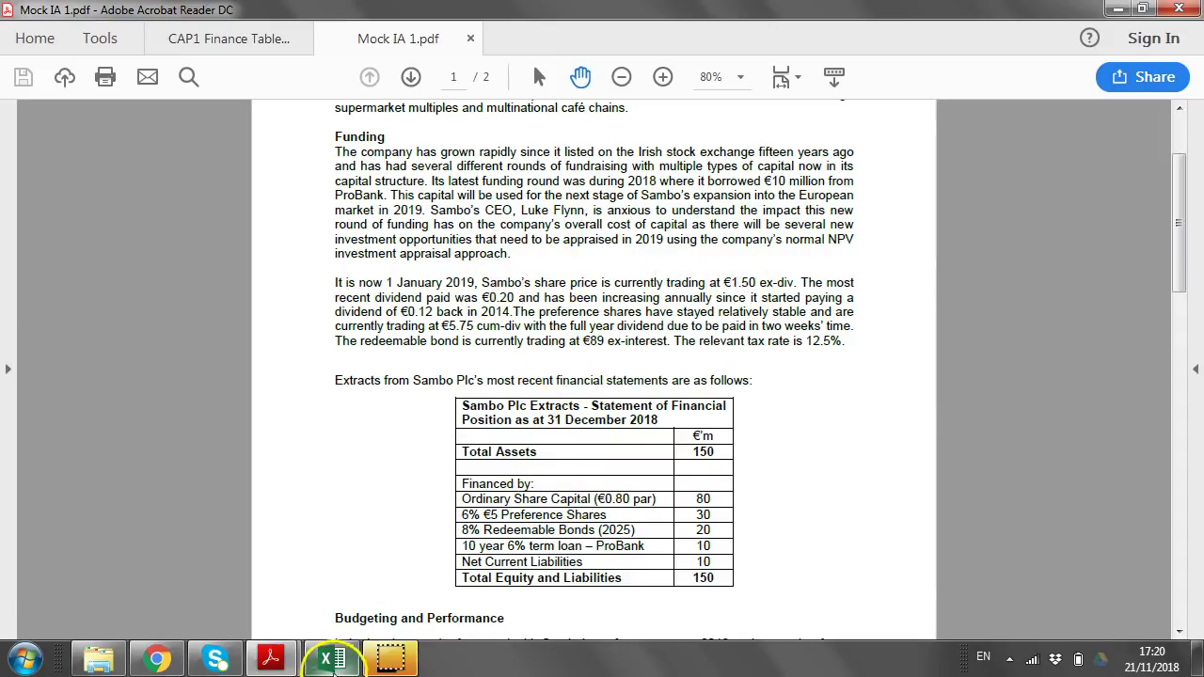
left_click(331, 659)
Enter 'W1' in A17 and an Ex-div share price of 1.50 in A18:B18.
left_click(701, 496)
type("W1")
key("Return")
type("Ex-div")
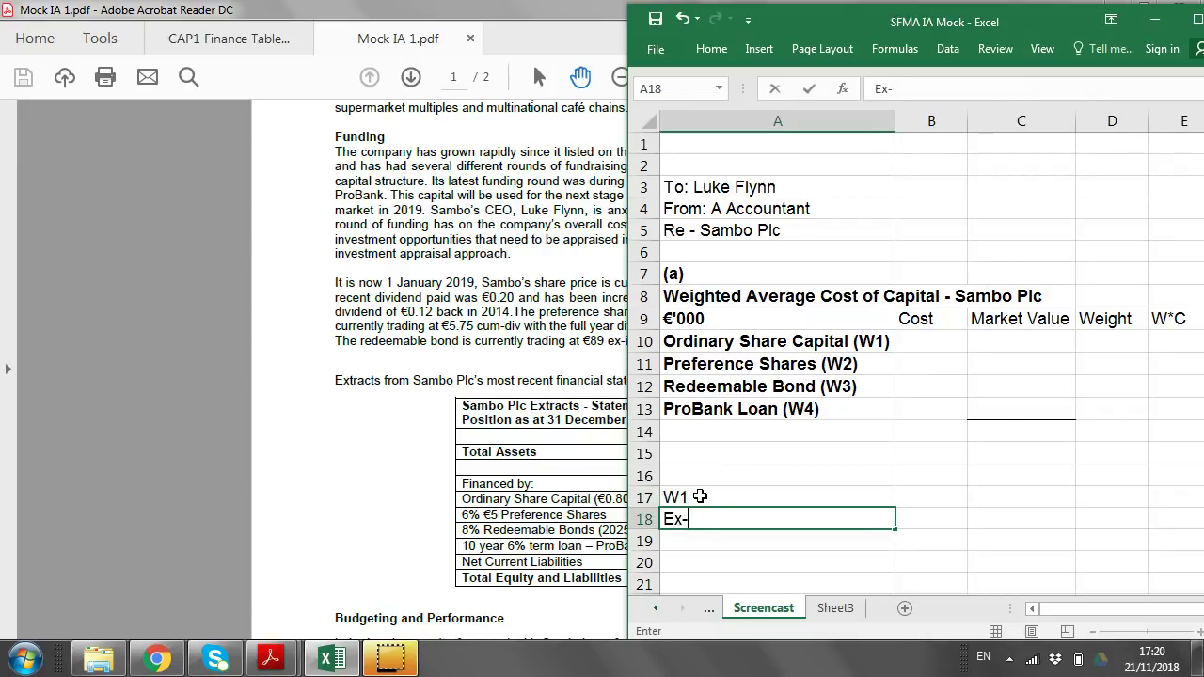
key("Tab")
type("1.50")
key("Return")
Make the W1 label bold and bring the case study PDF forward.
key("Up")
left_click(701, 496)
key("ctrl+b")
key("Down")
key("Down")
key("Down")
key("Down")
key("Down")
key("Up")
key("Up")
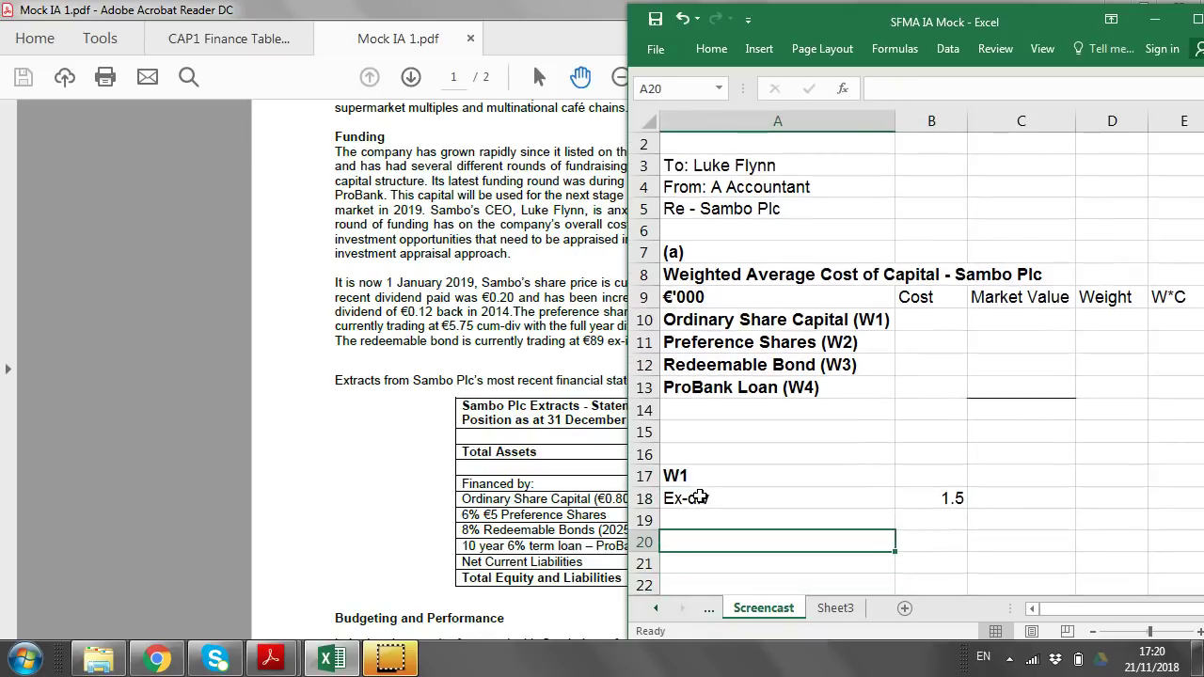
left_click(485, 450)
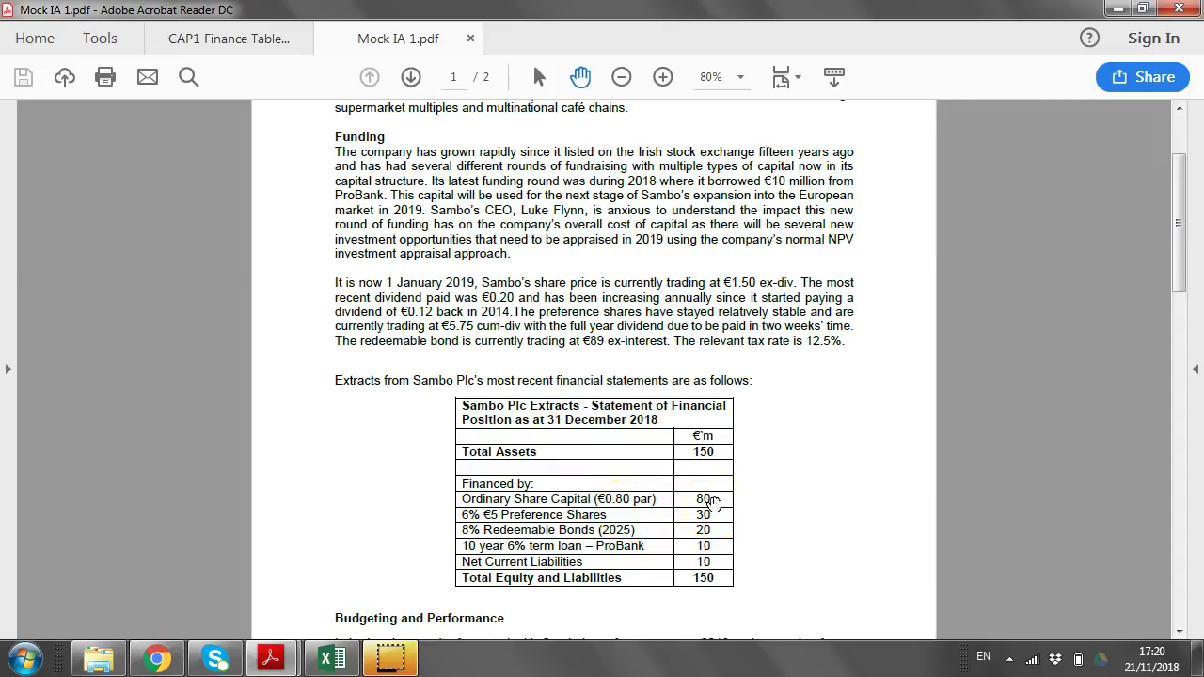
Add '# shares' 1,000,000 and 'Market Value' 1500000 rows to the W1 working.
key("alt+Tab")
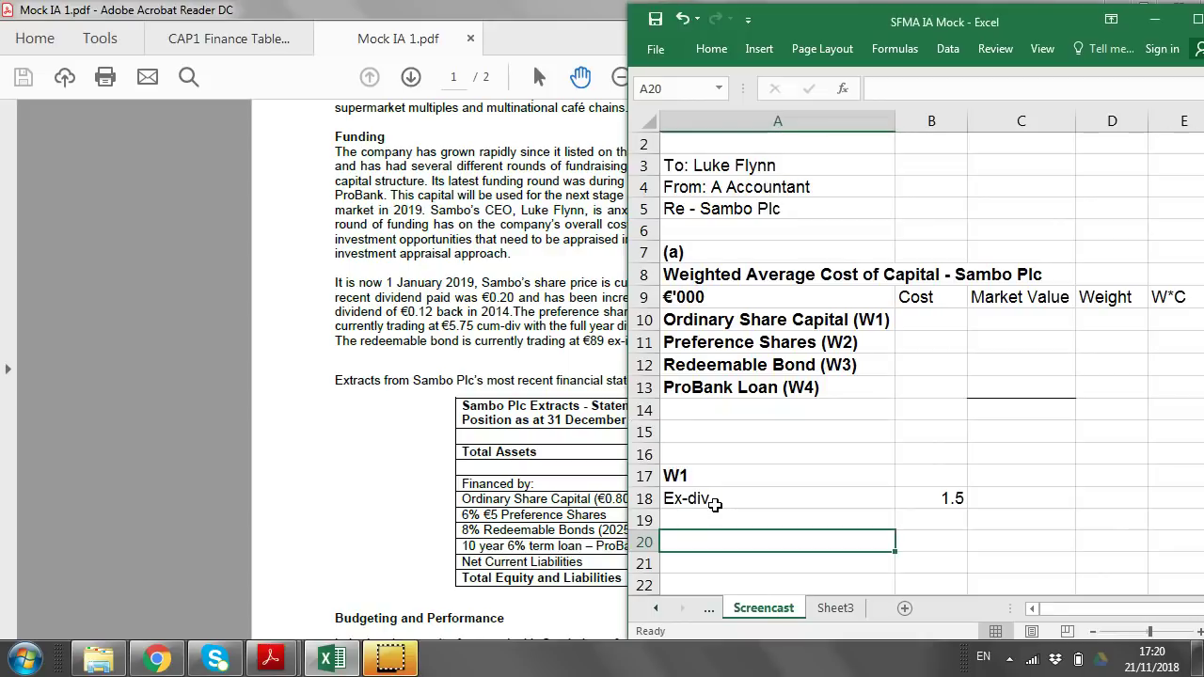
type("# shares")
key("Tab")
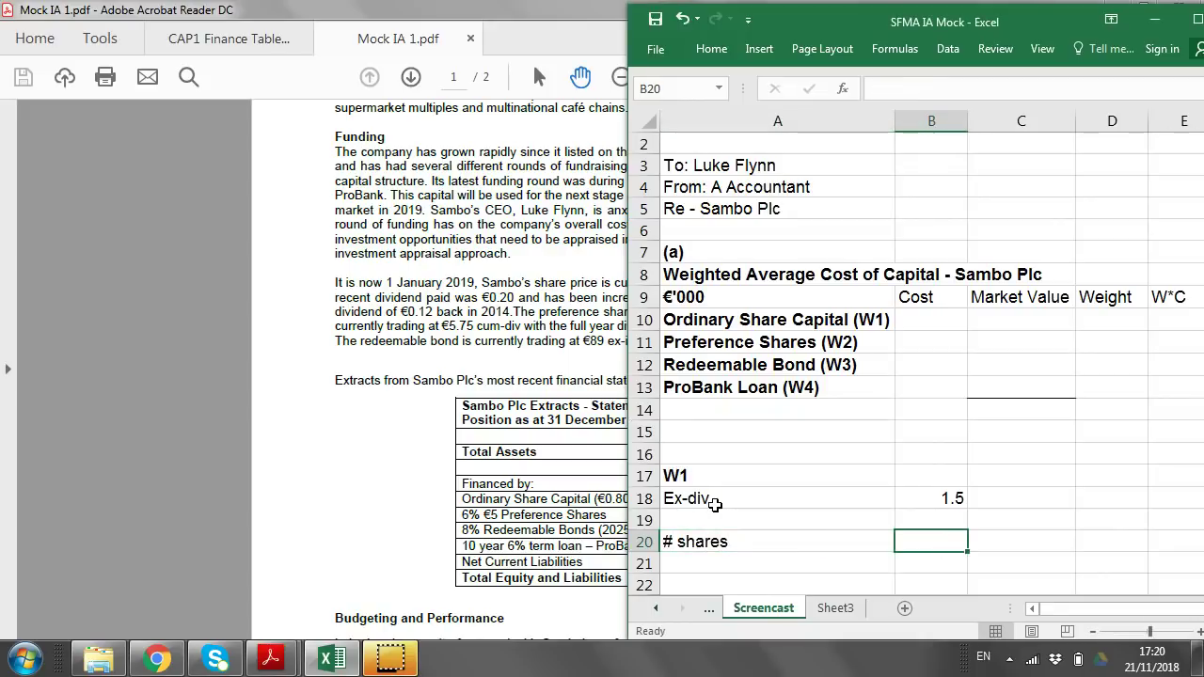
type("1,000,000")
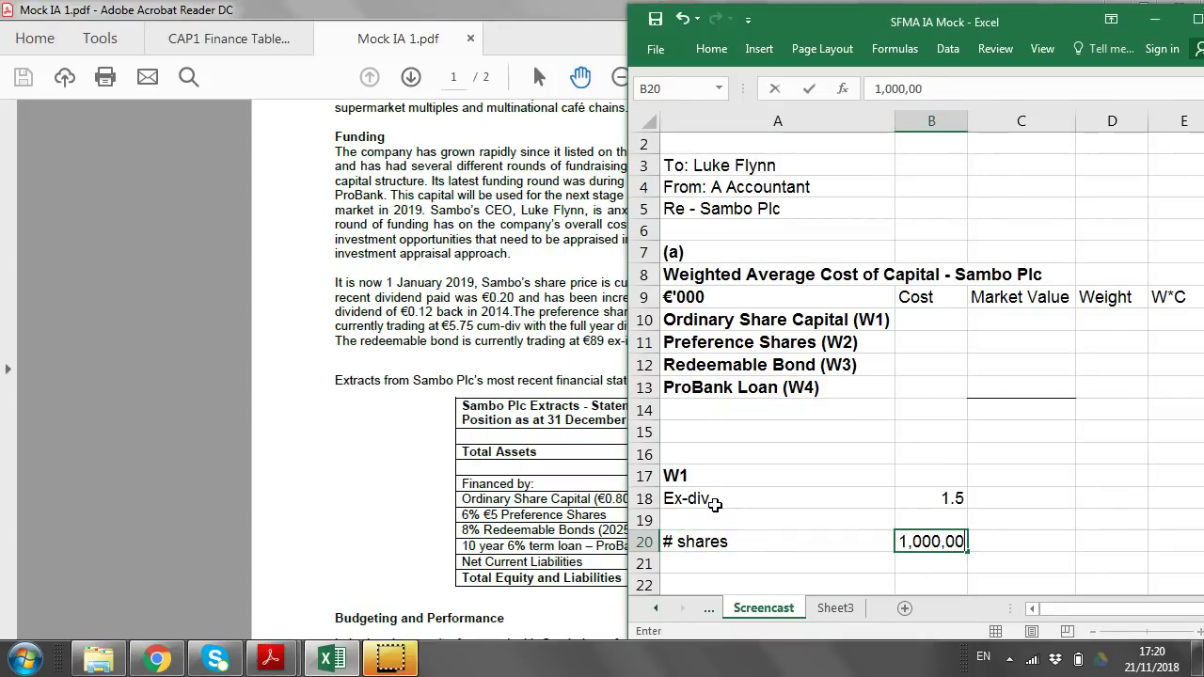
key("Return")
key("Left")
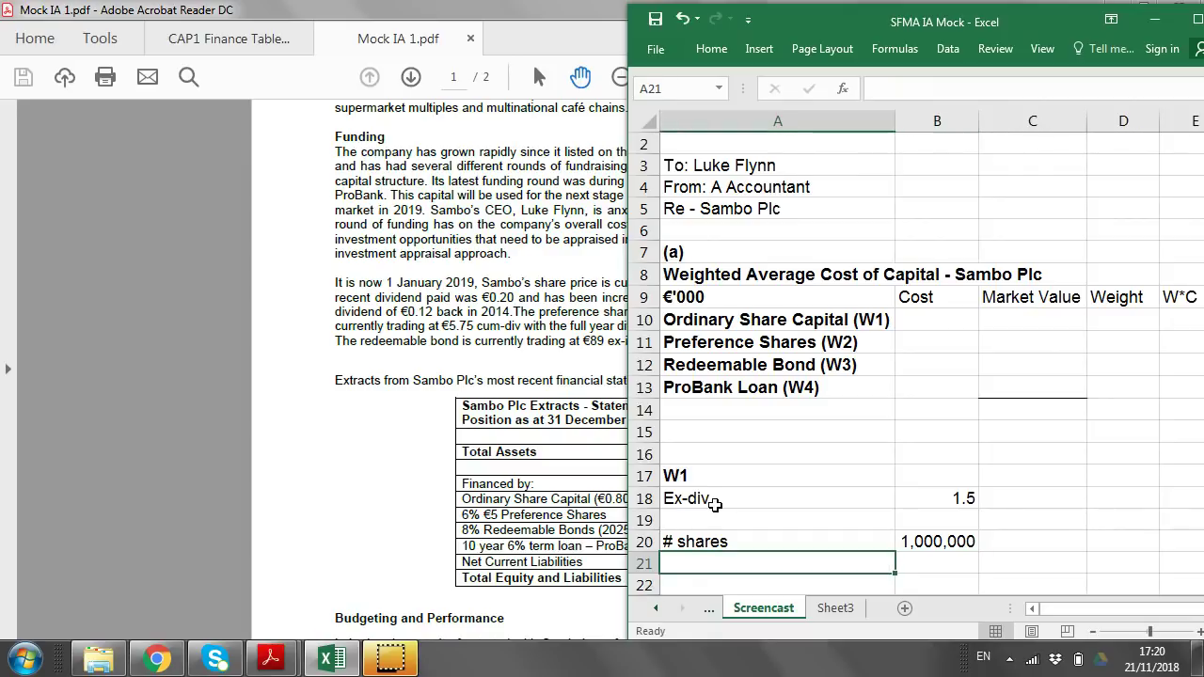
type("Market Value")
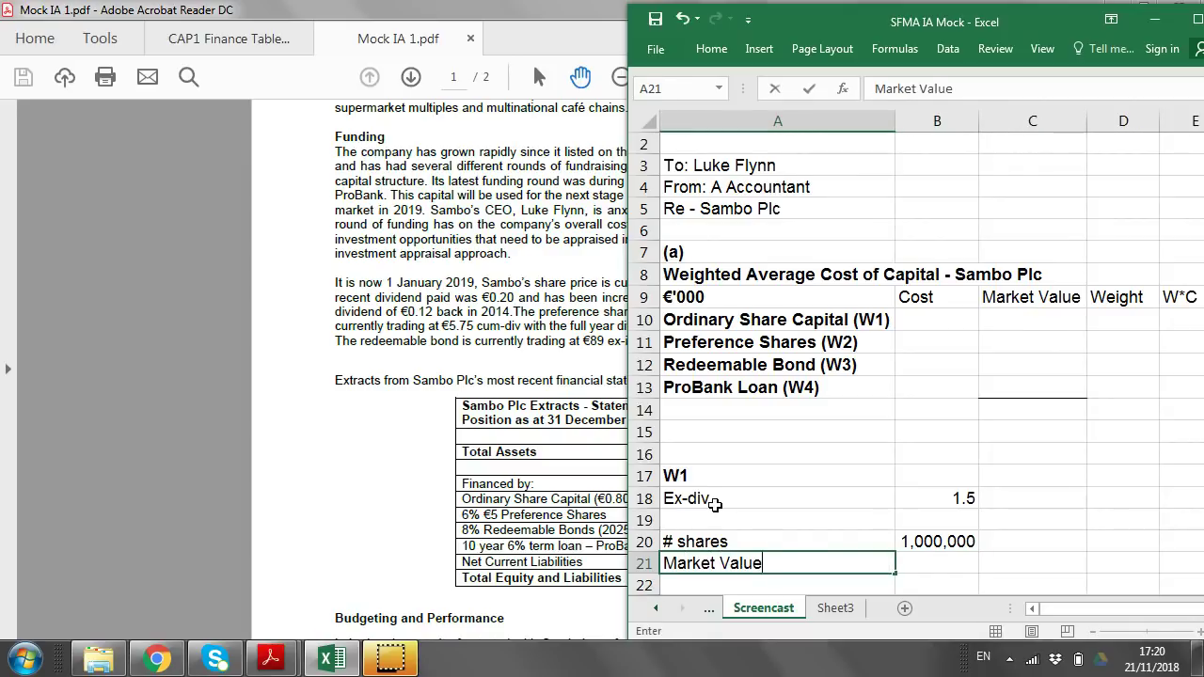
key("Tab")
type("1")
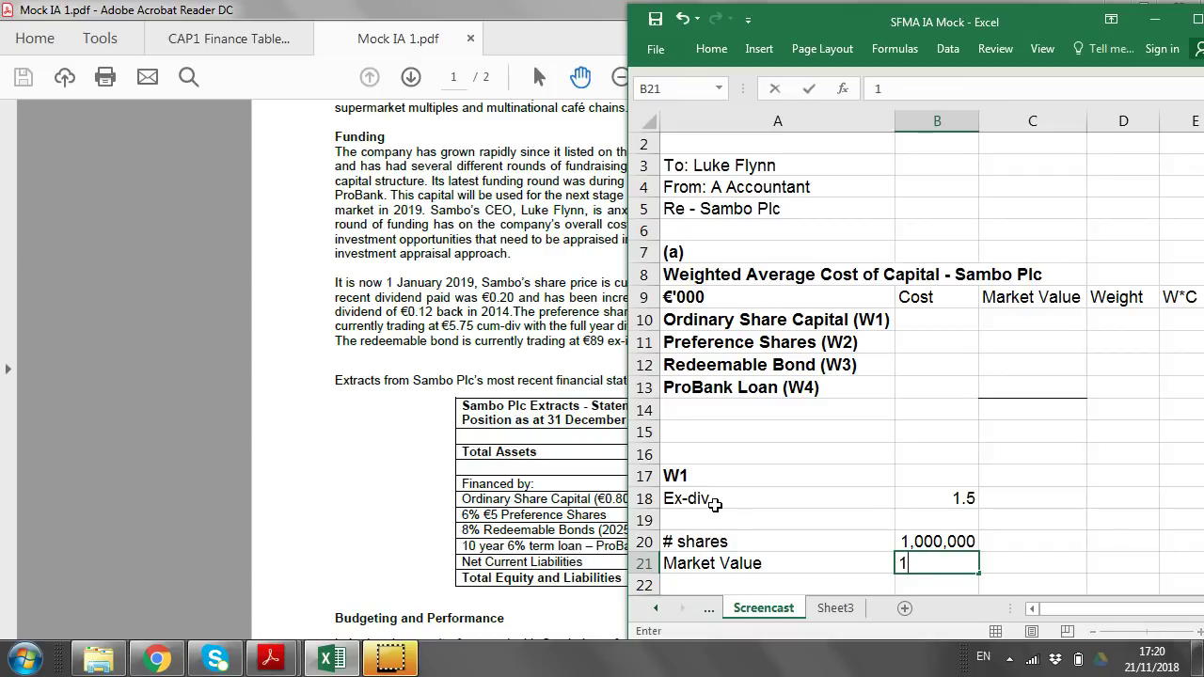
type("500000")
key("Return")
Copy B20's comma formatting onto the market value in B21 with Paste Special formats.
key("Up")
key("Up")
key("ctrl+c")
key("Down")
key("ctrl+alt+v")
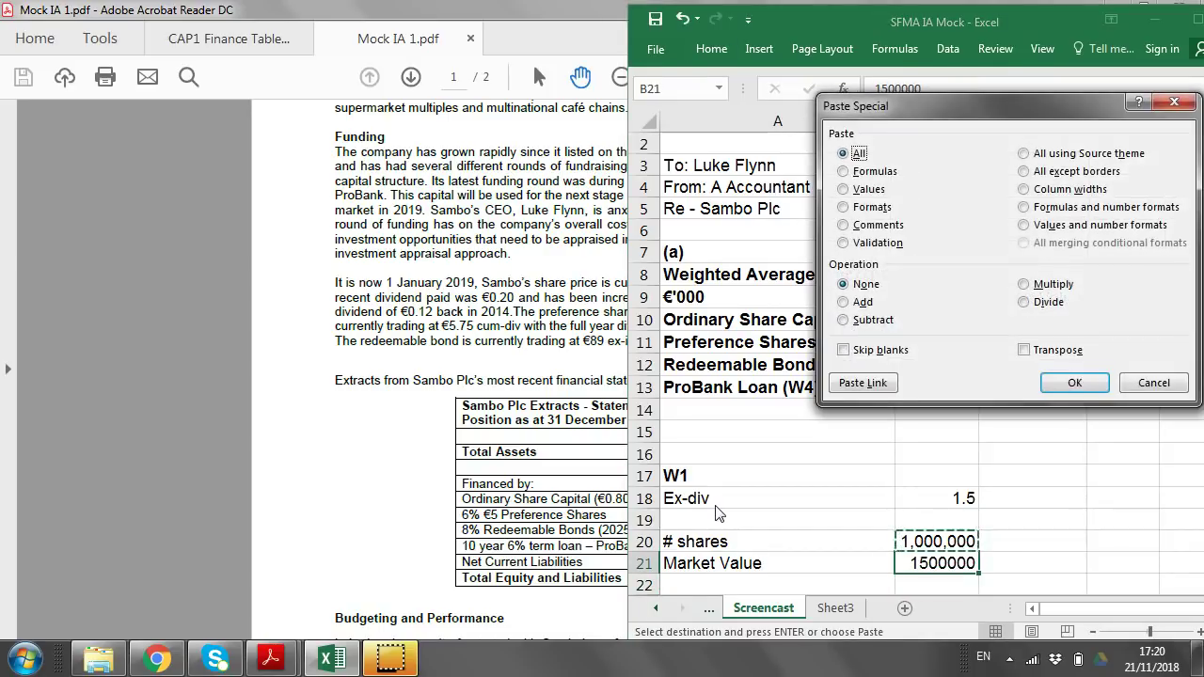
key("f")
key("Return")
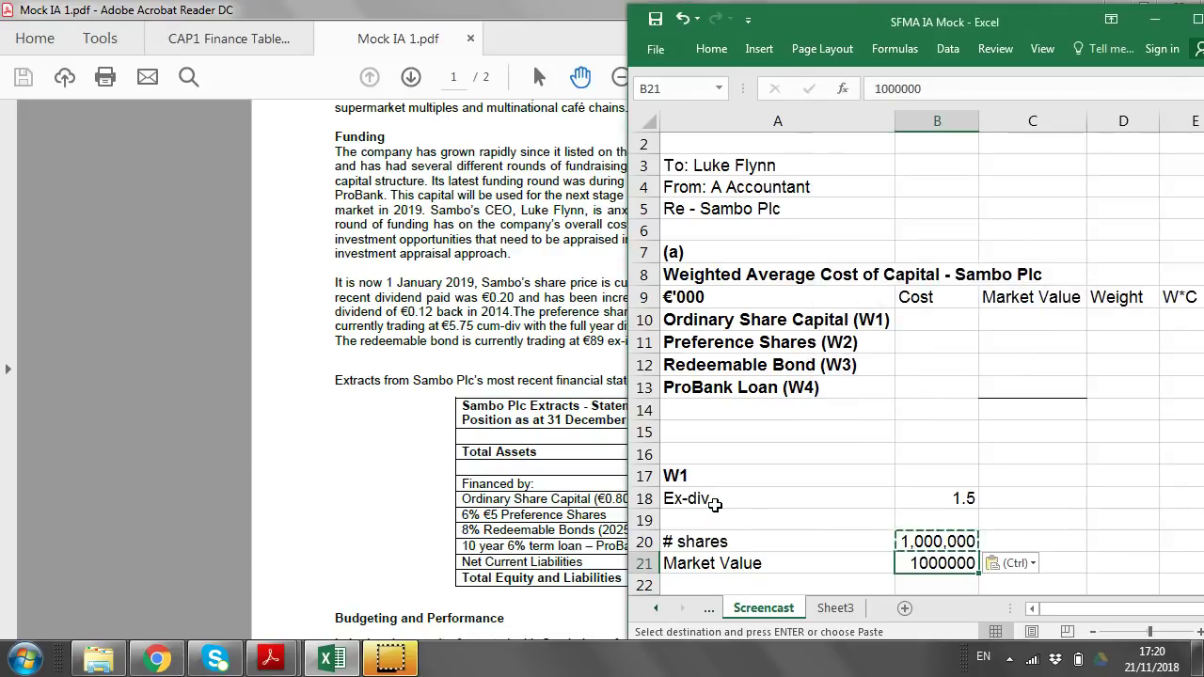
key("ctrl+z")
key("ctrl+alt+v")
key("t")
key("Return")
Enter Ordinary Share Capital's market value in C10, correcting 1,500,000 to 150 in €'000.
left_click(911, 365)
left_click(1041, 322)
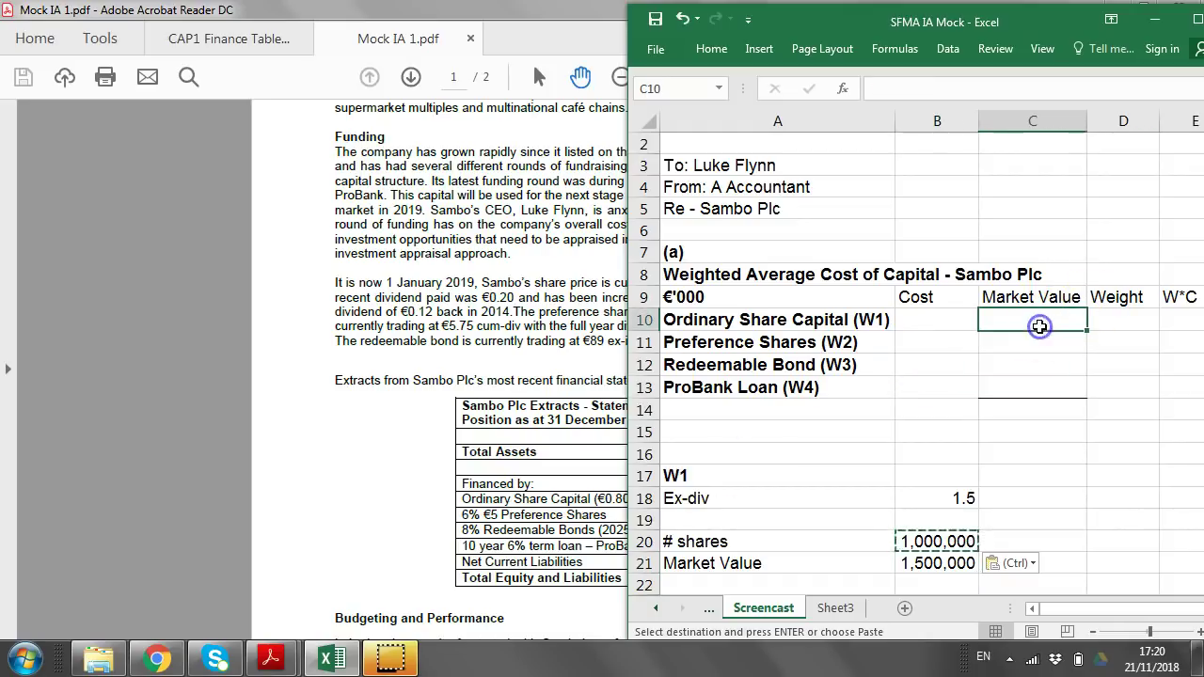
type("1,500,000")
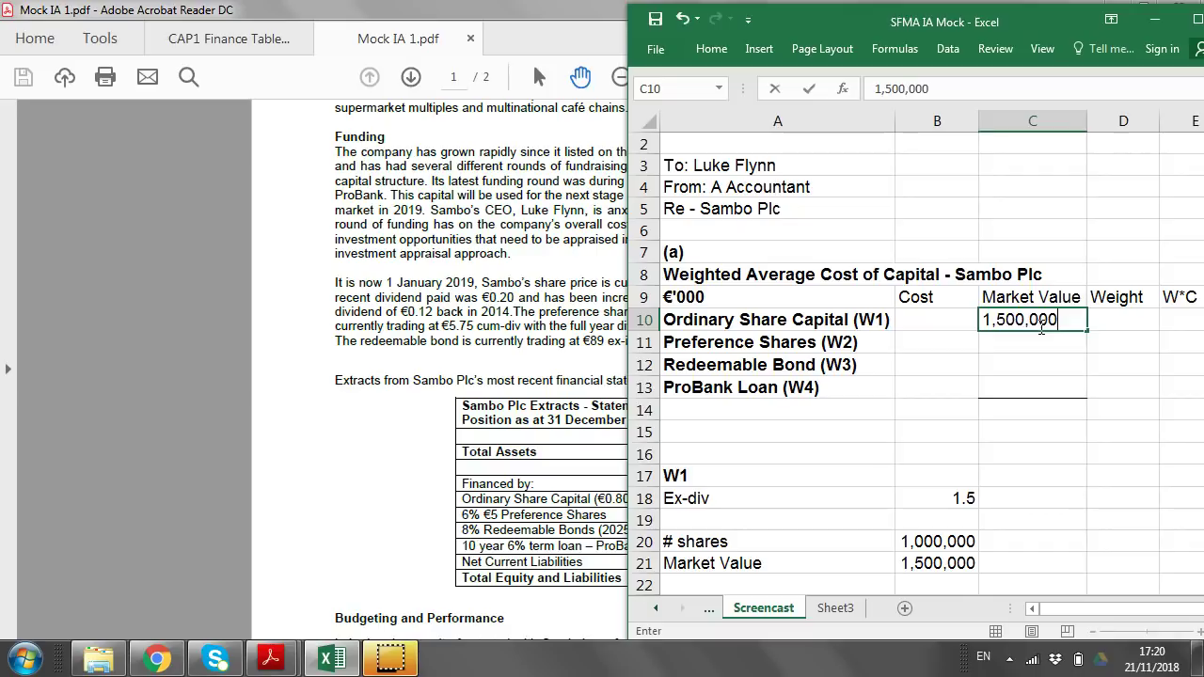
key("Return")
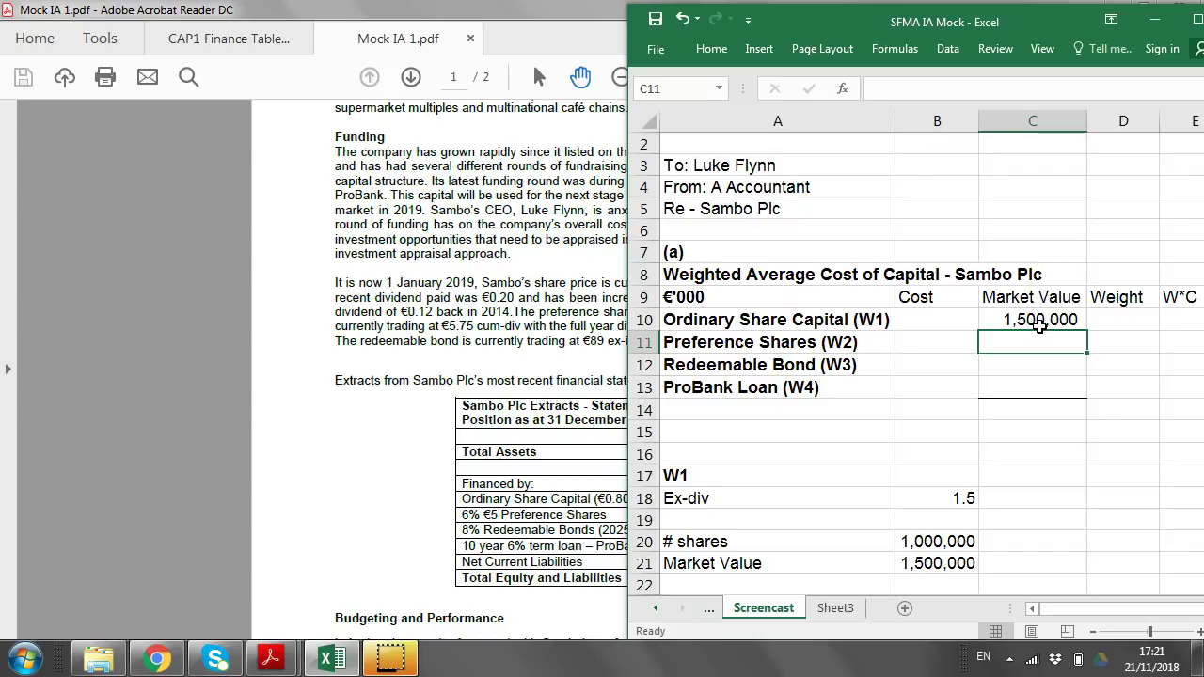
left_click(866, 298)
left_click(1060, 323)
type("150")
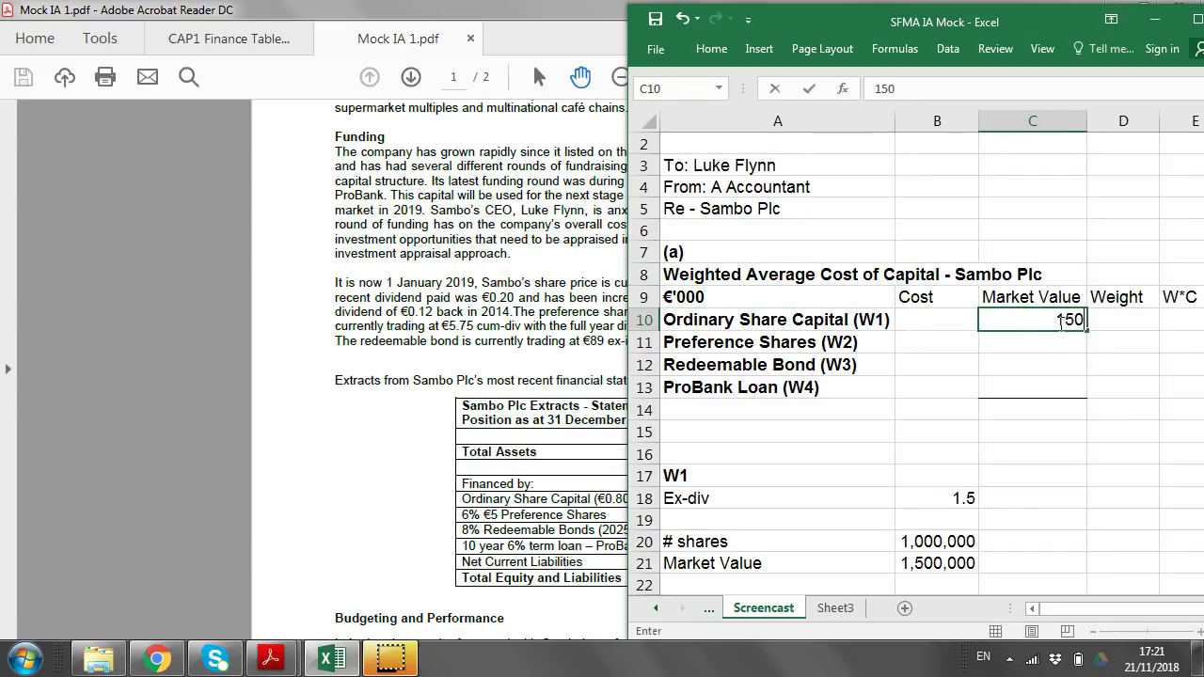
key("Return")
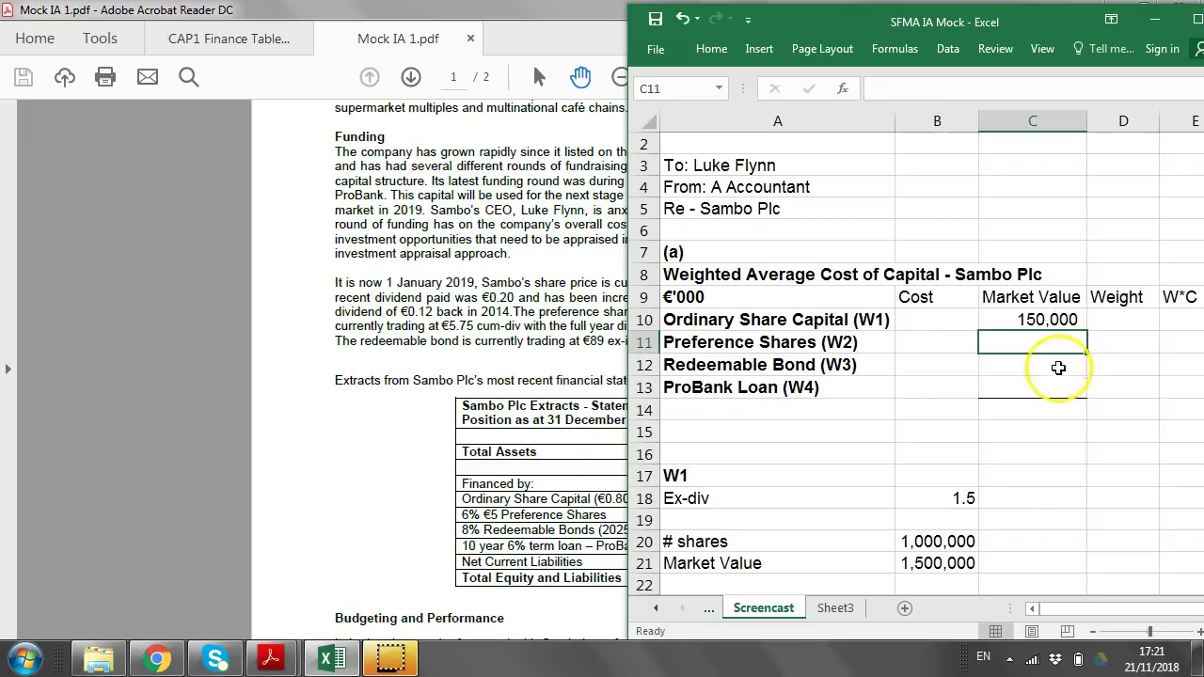
left_click(728, 298)
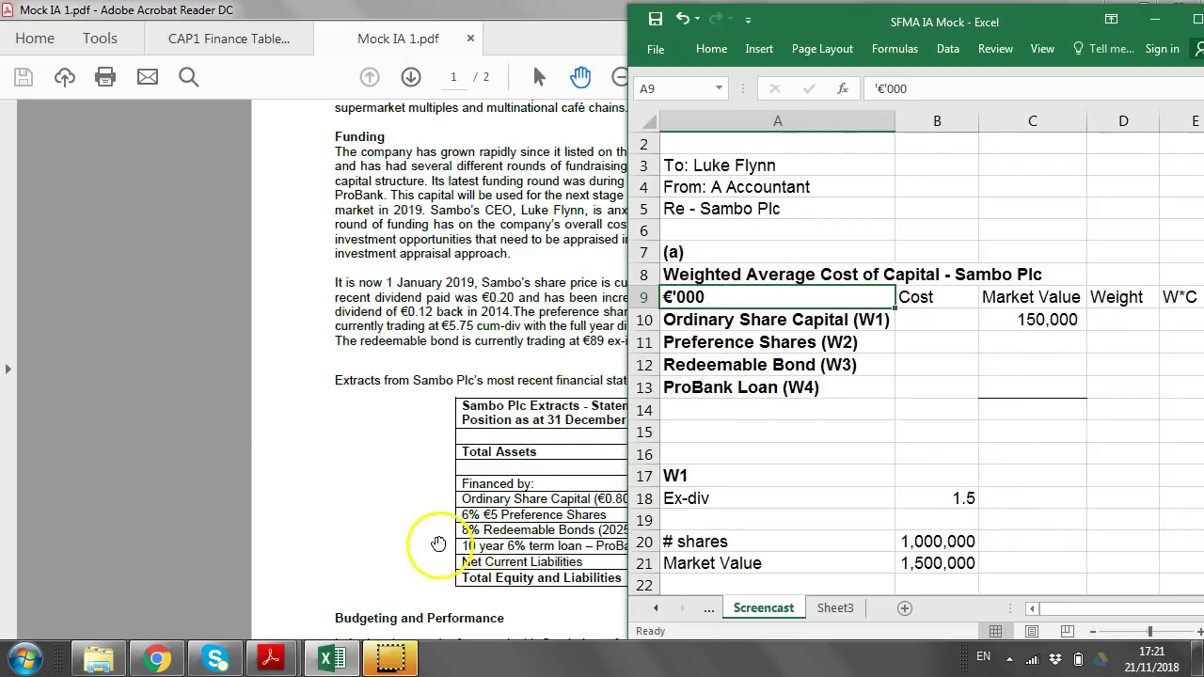
Bring the case study PDF in front of Excel to reread the share price and dividend details.
left_click(463, 327)
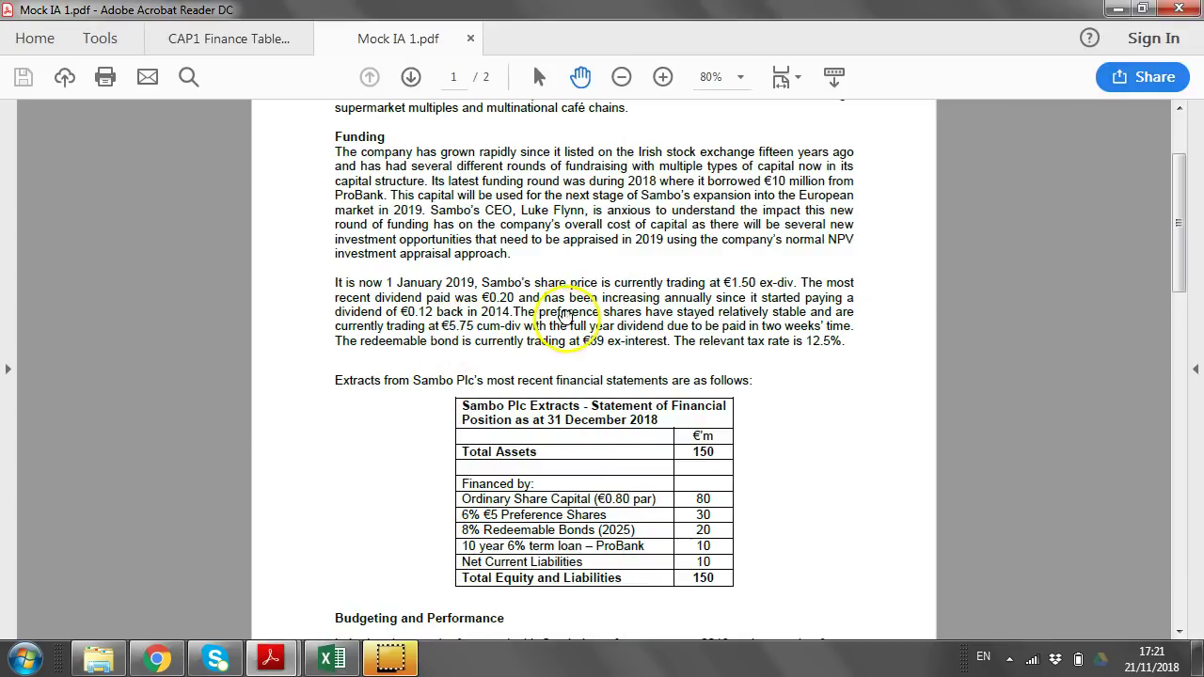